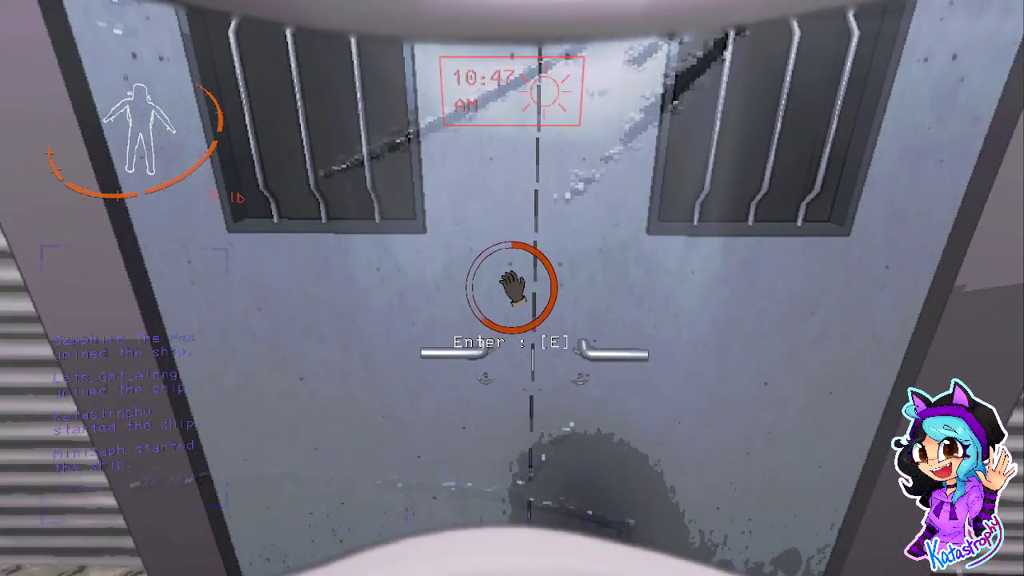
key(e)
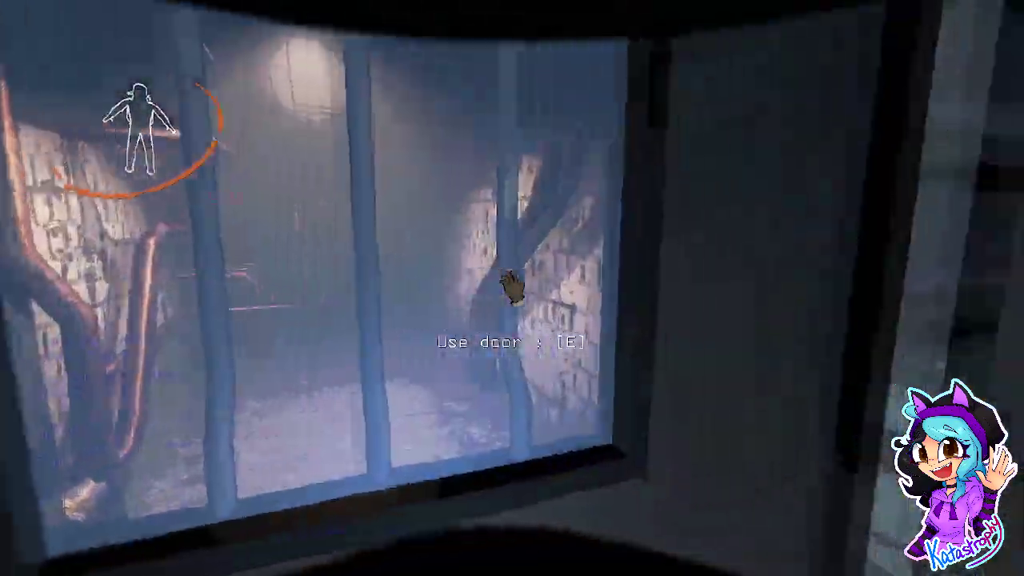
key(e)
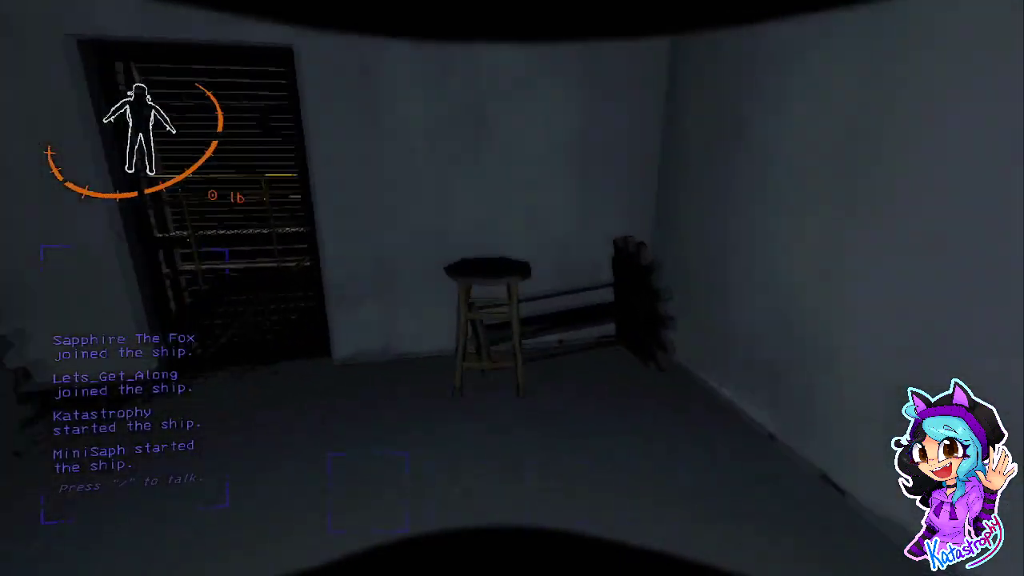
key(e)
key(g)
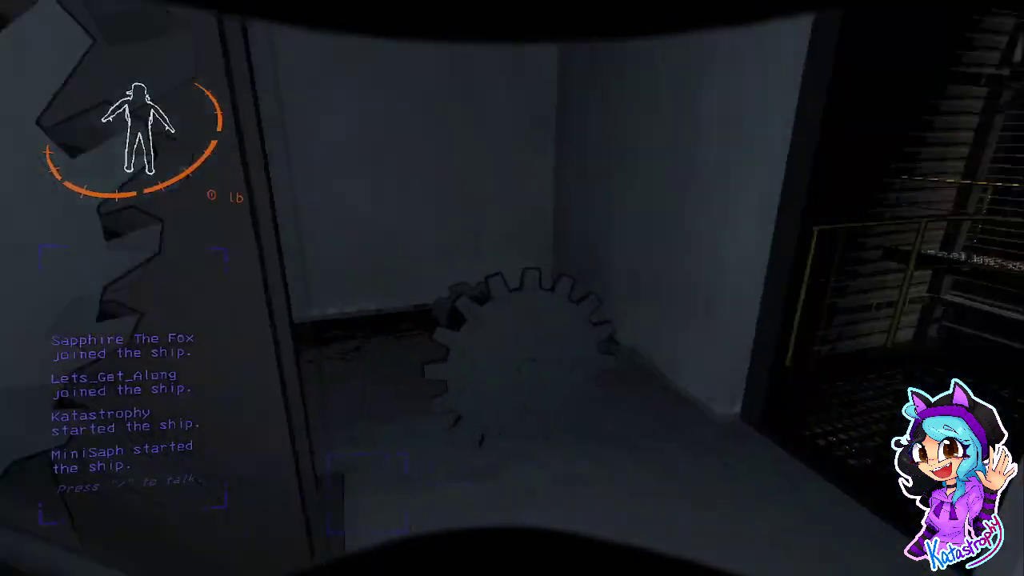
scroll(512, 287, down, 1)
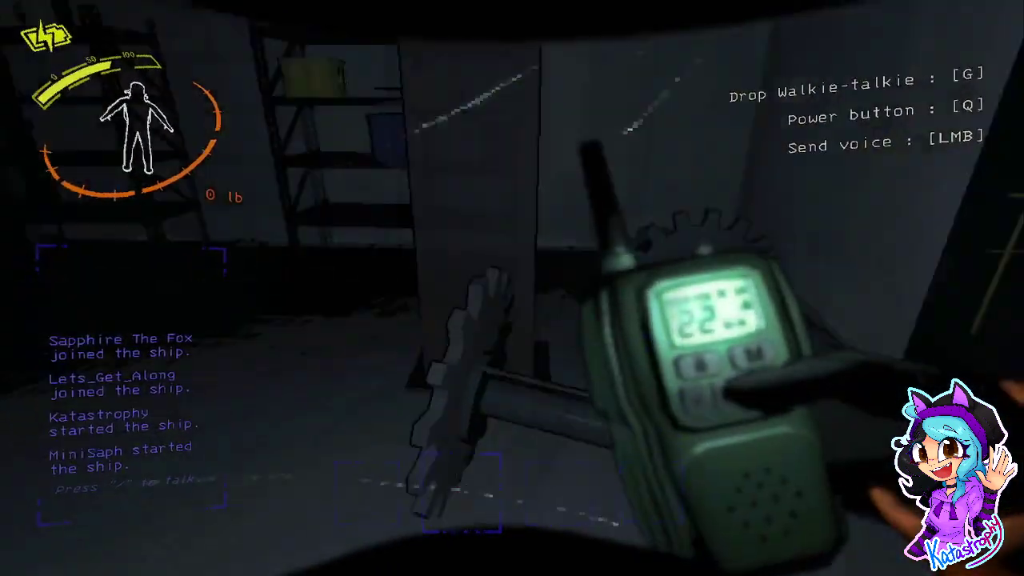
key(g)
key(e)
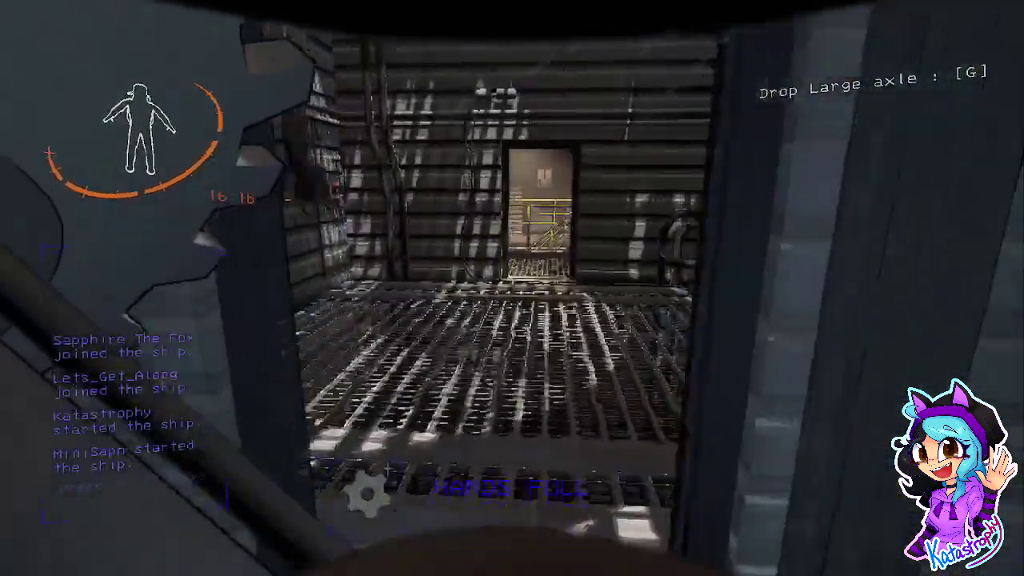
key(e)
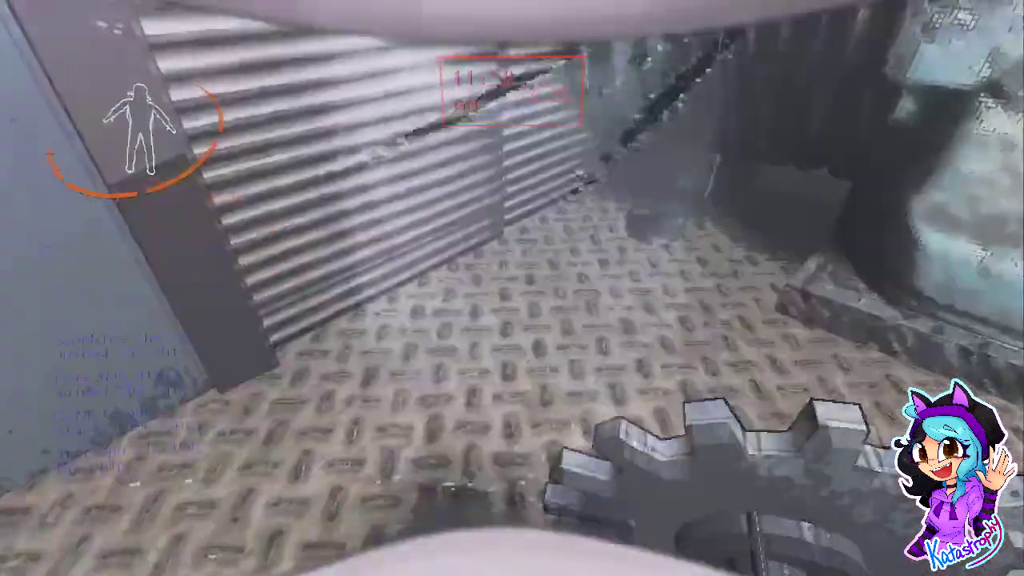
key(e)
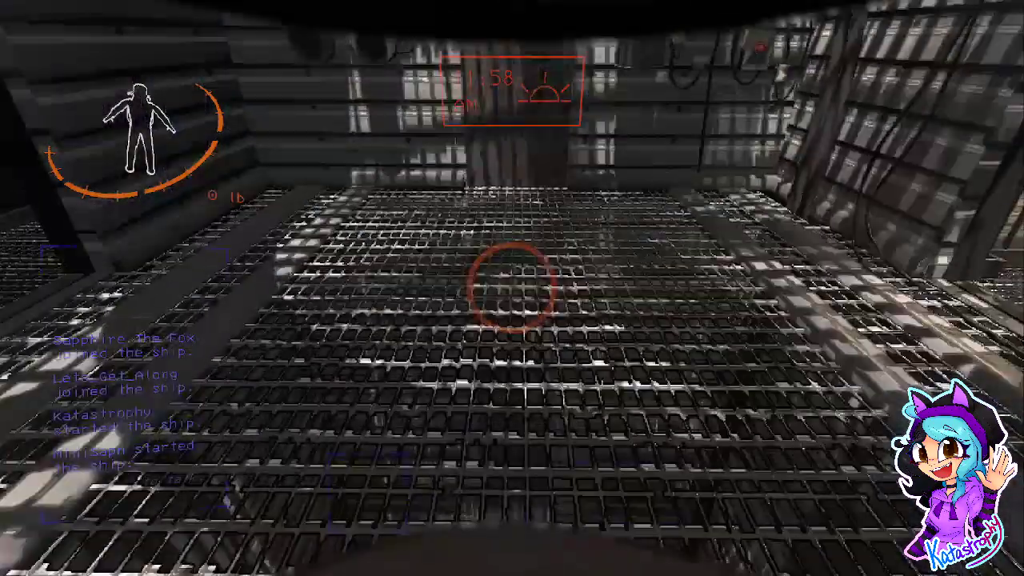
key(w)
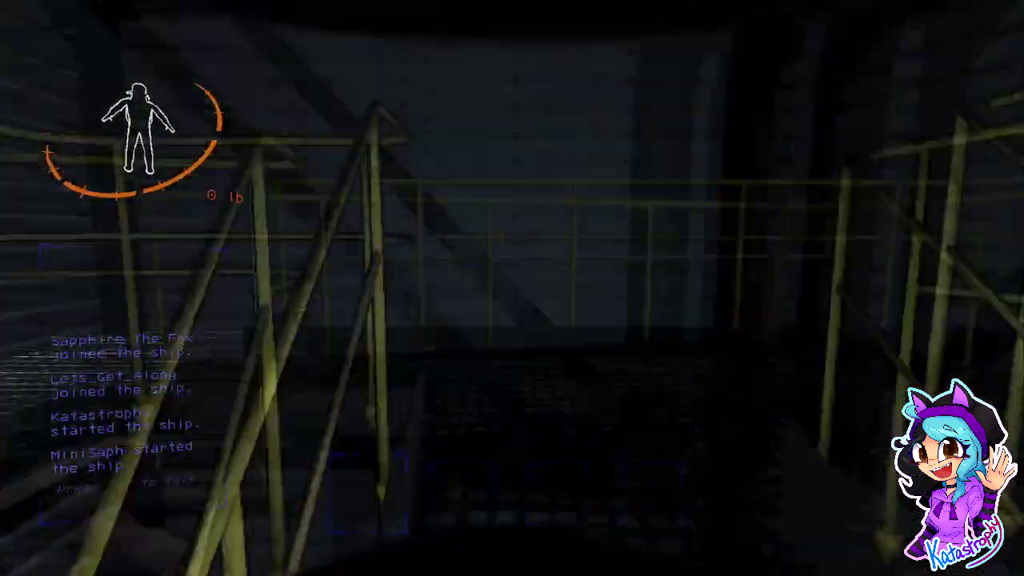
key(e)
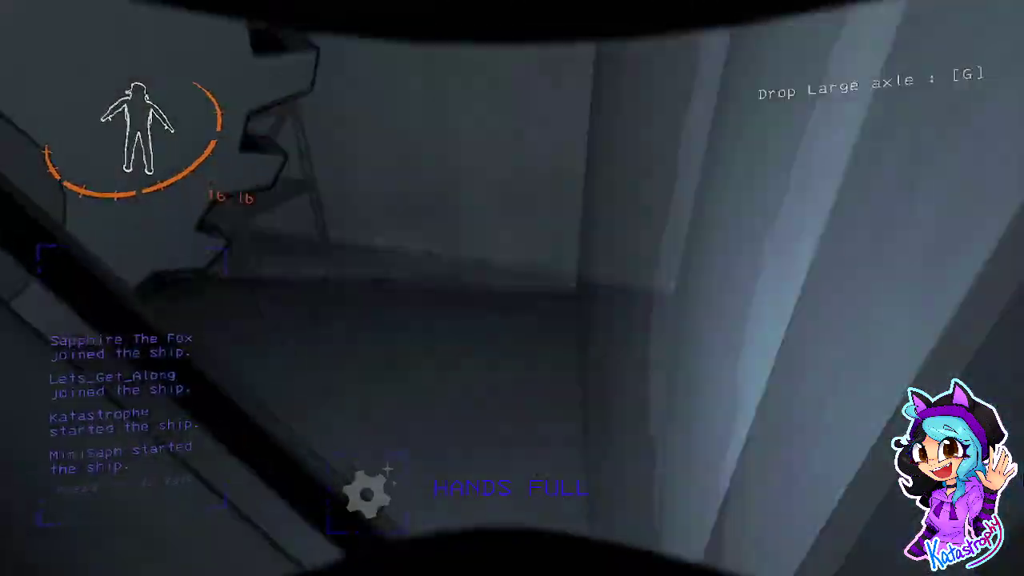
key(w)
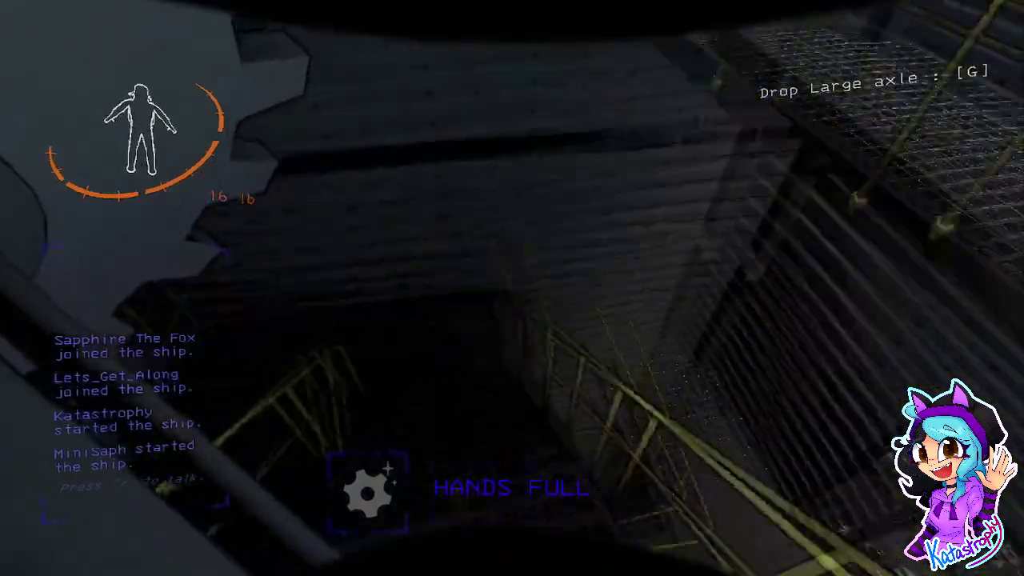
key(w)
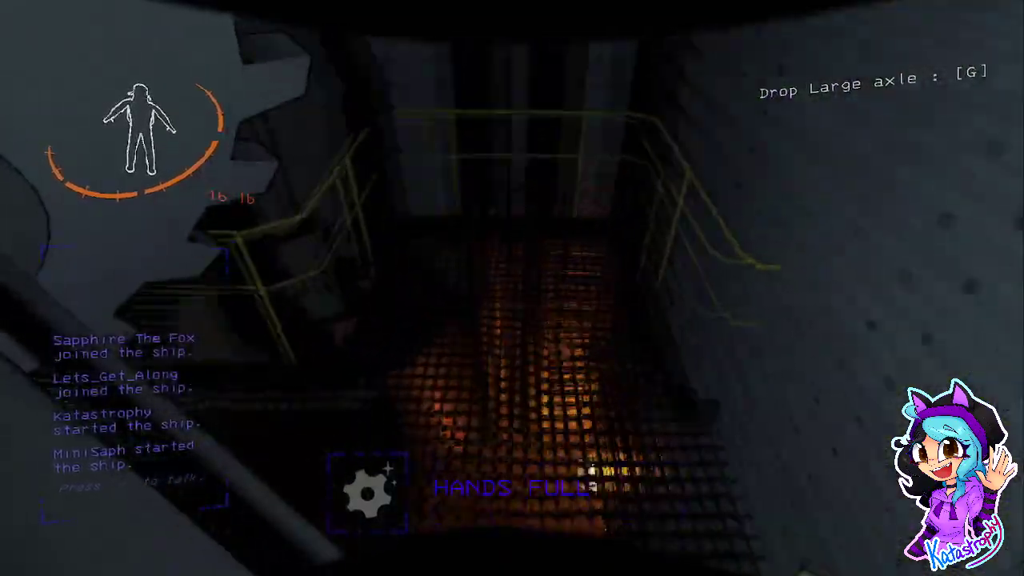
key(w)
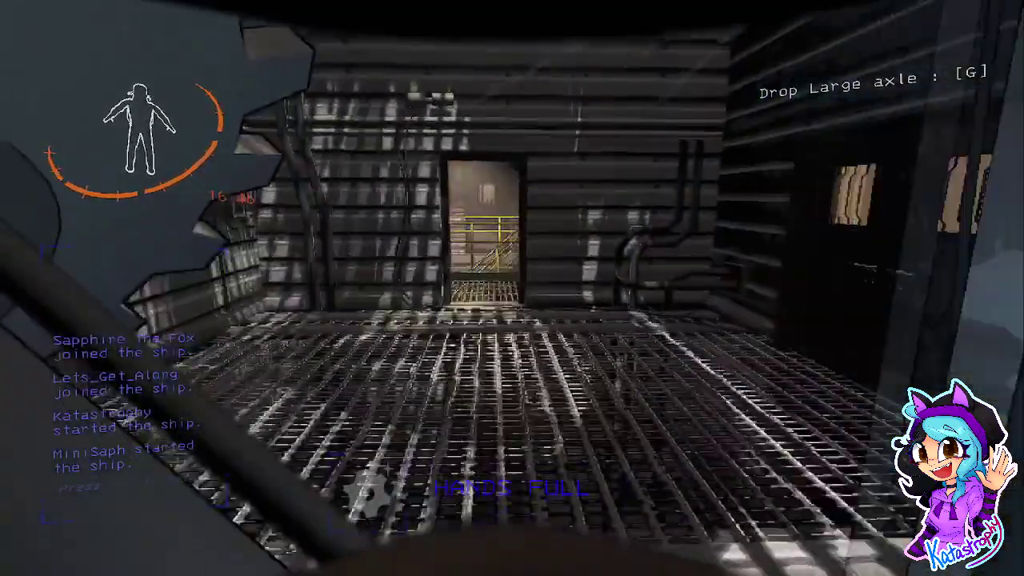
key(w)
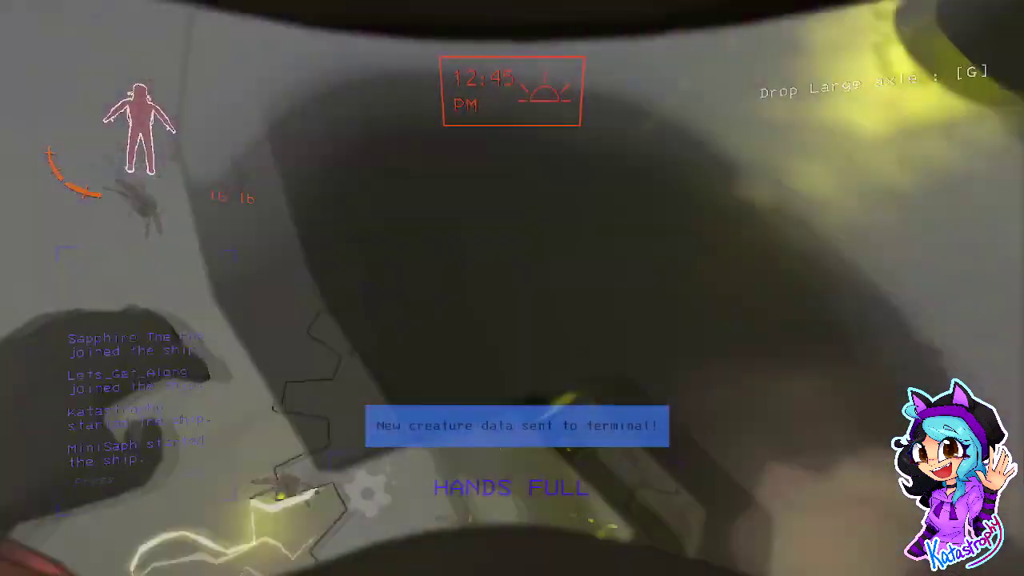
key(w)
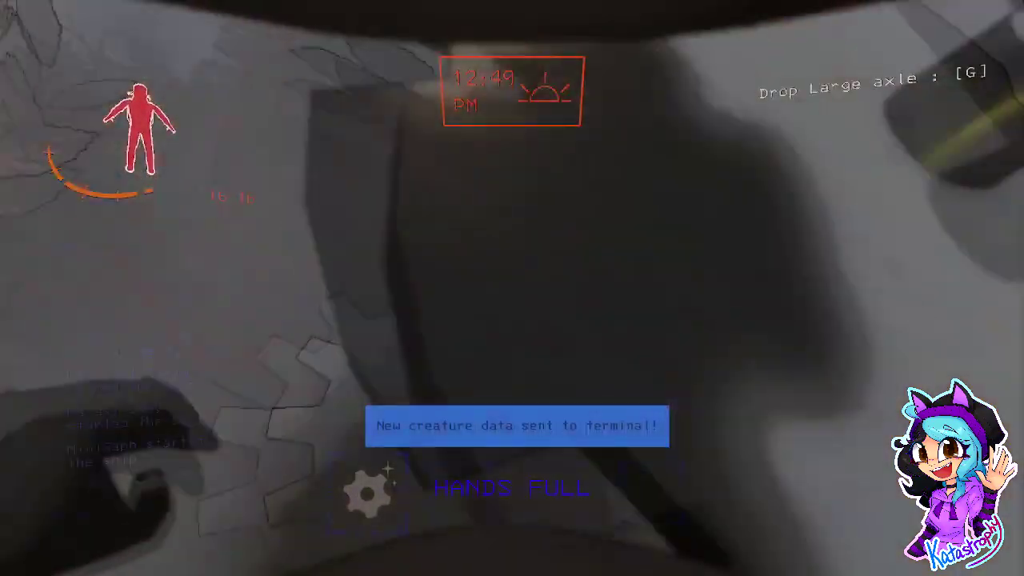
key(w)
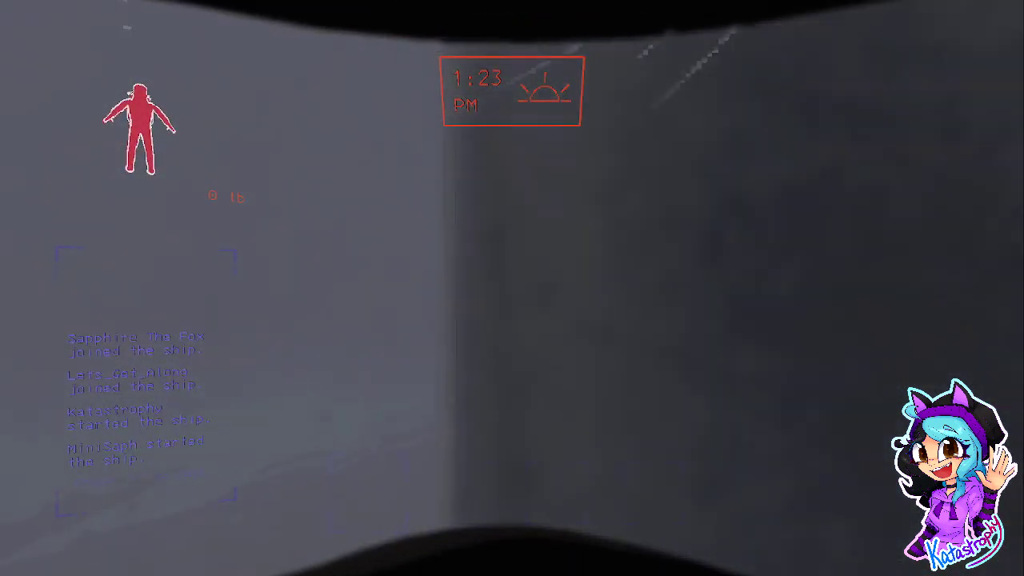
key(e)
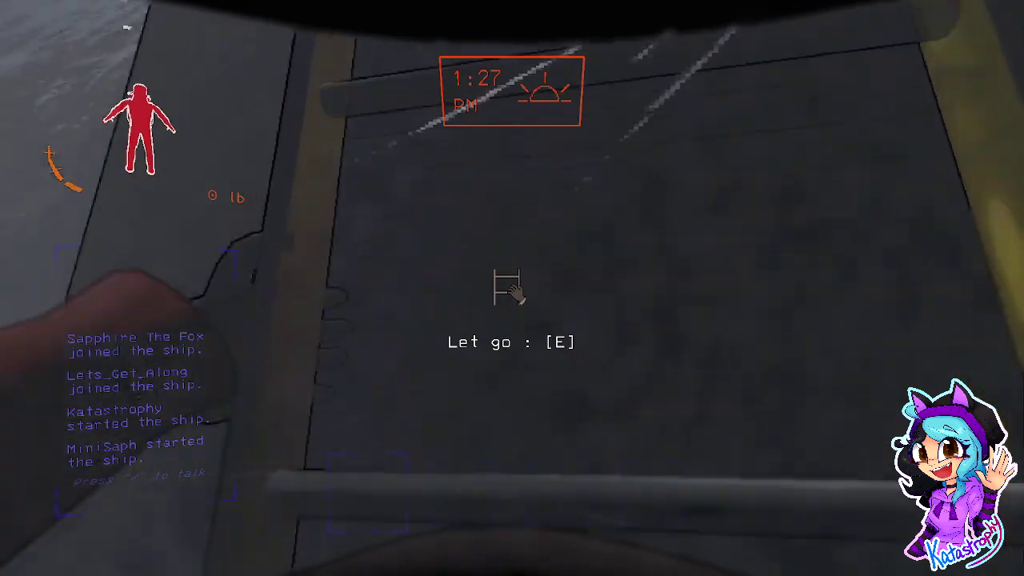
key(w)
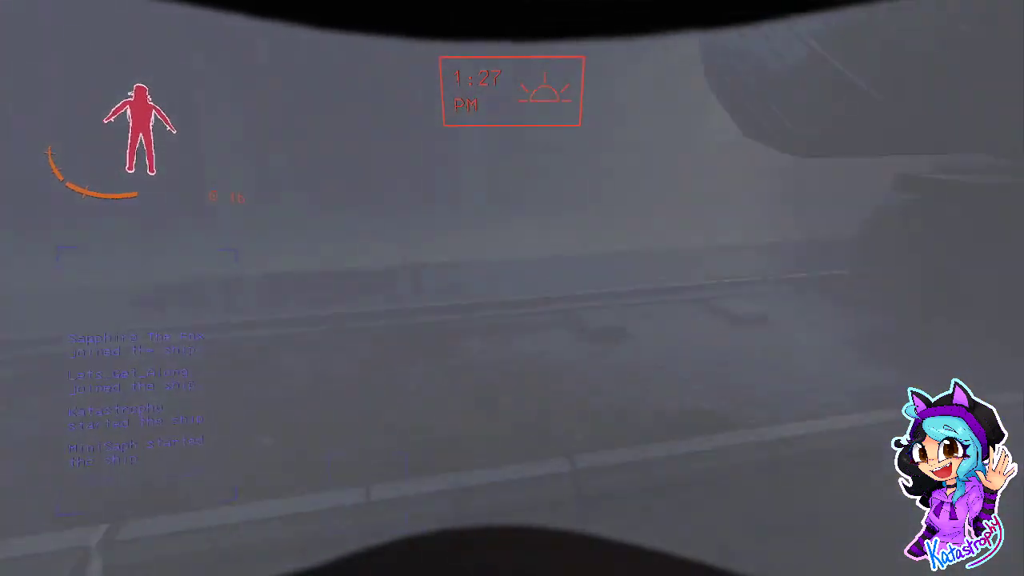
scroll(512, 287, down, 1)
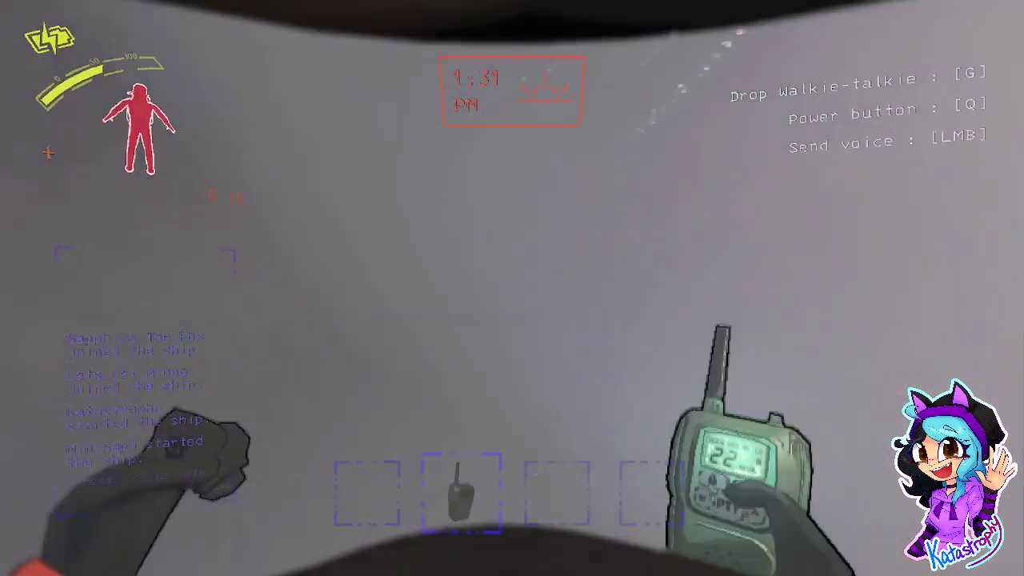
key(w)
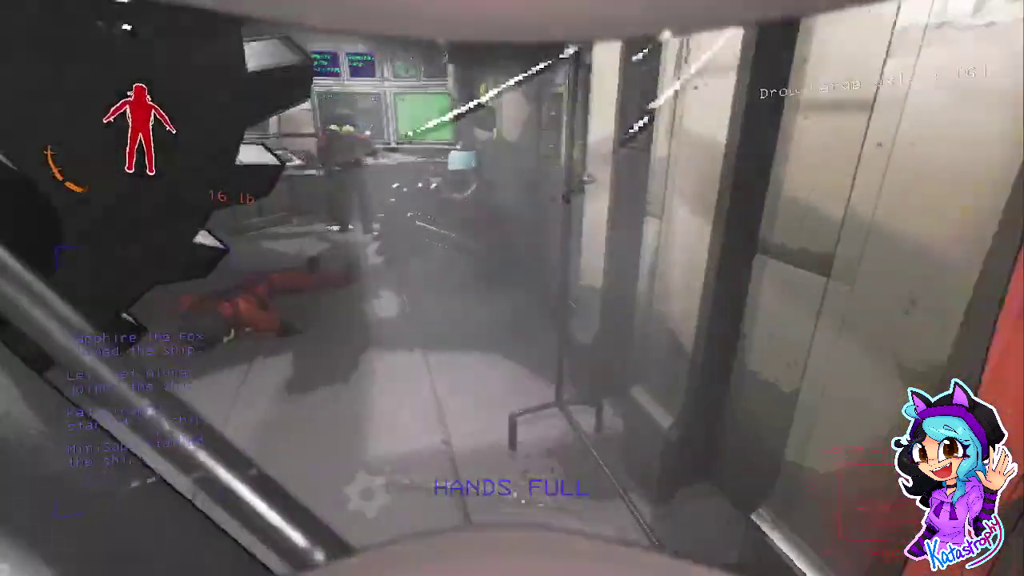
key(g)
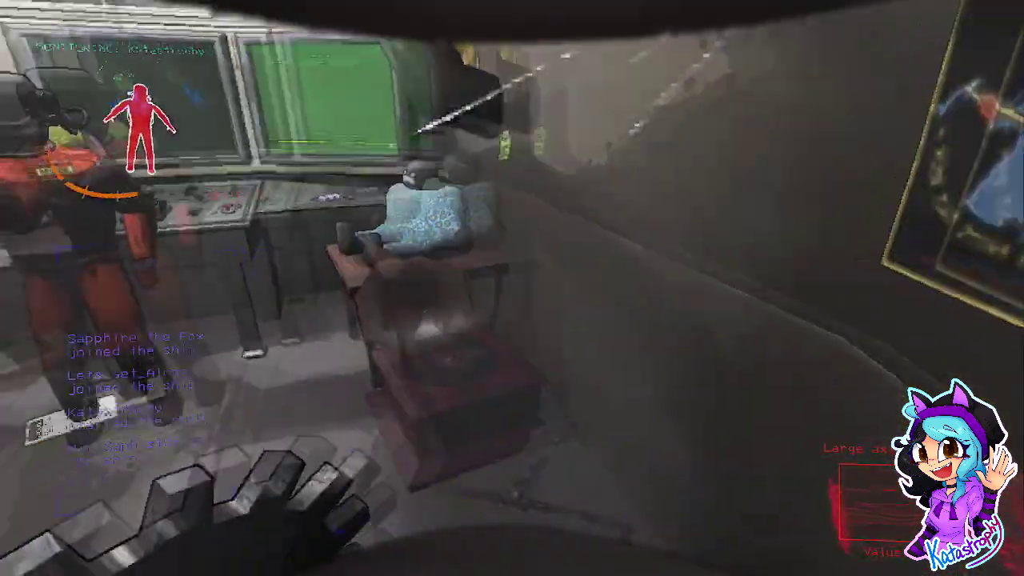
key(w)
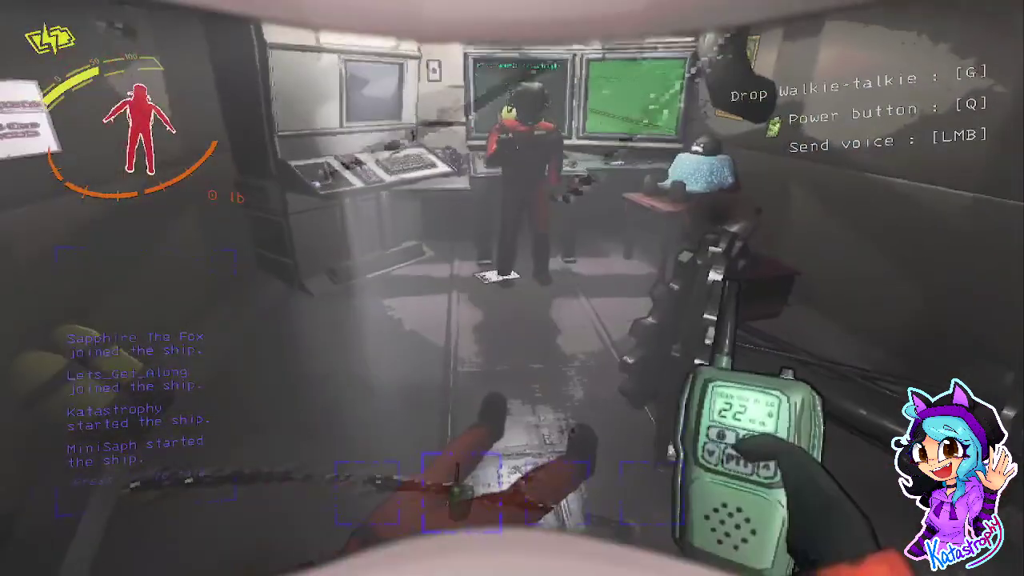
key(g)
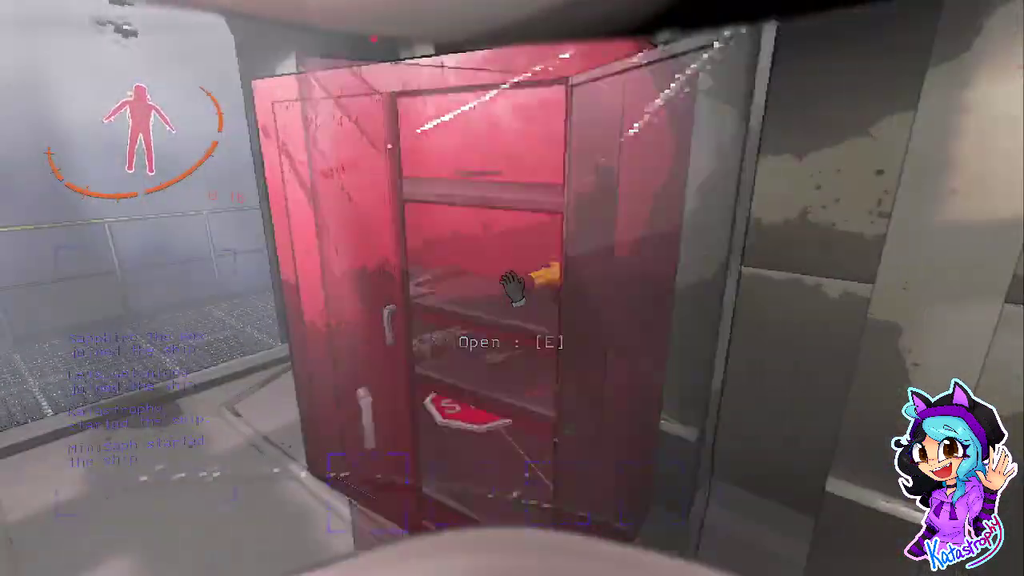
key(e)
key(e)
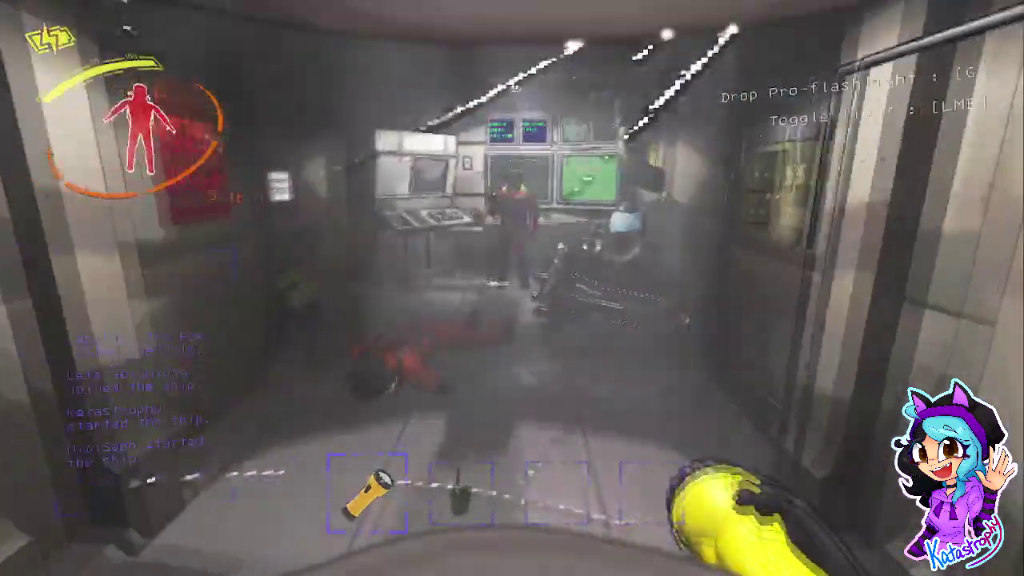
key(w)
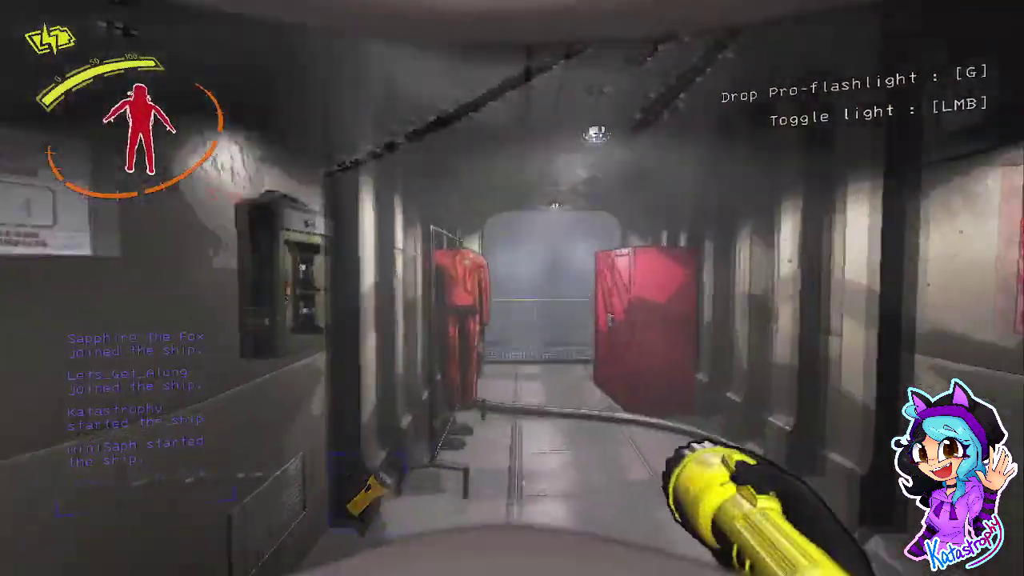
key(w)
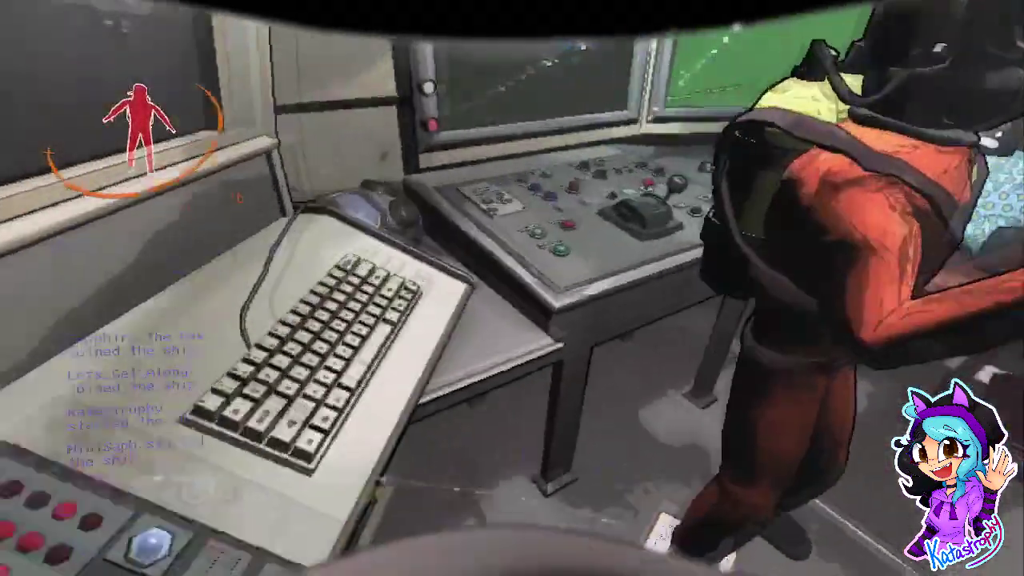
key(w)
key(e)
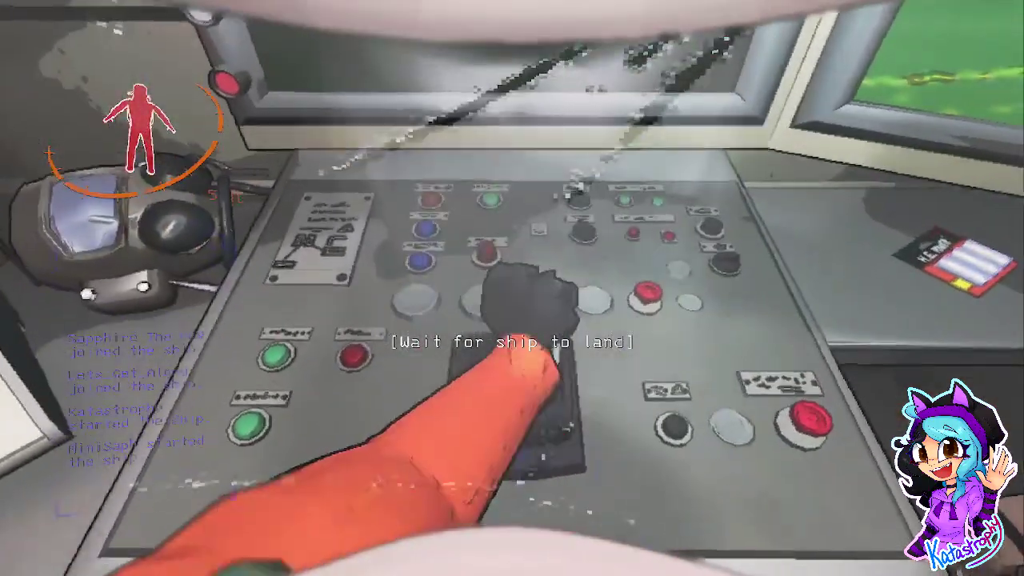
key(w)
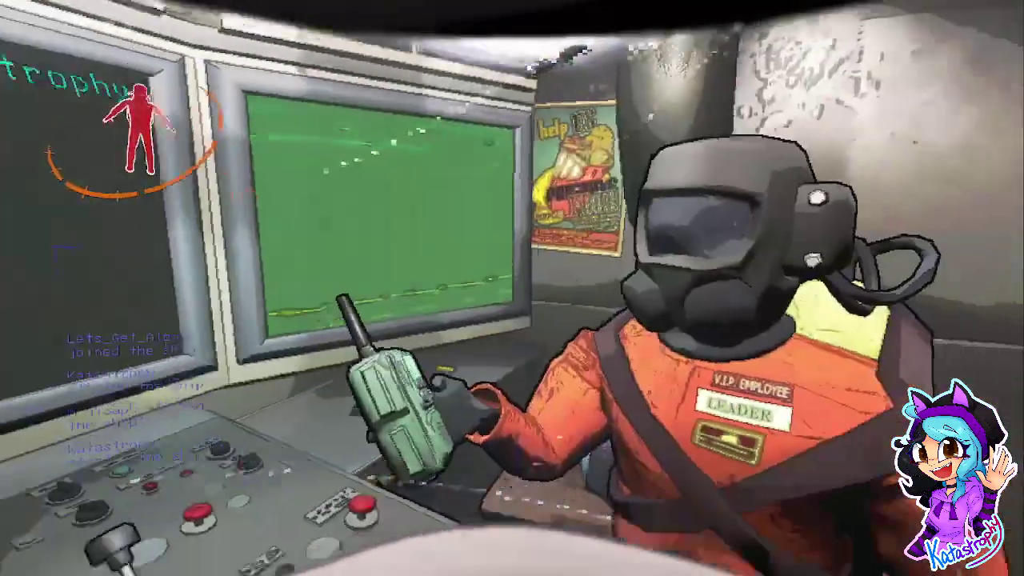
key(w)
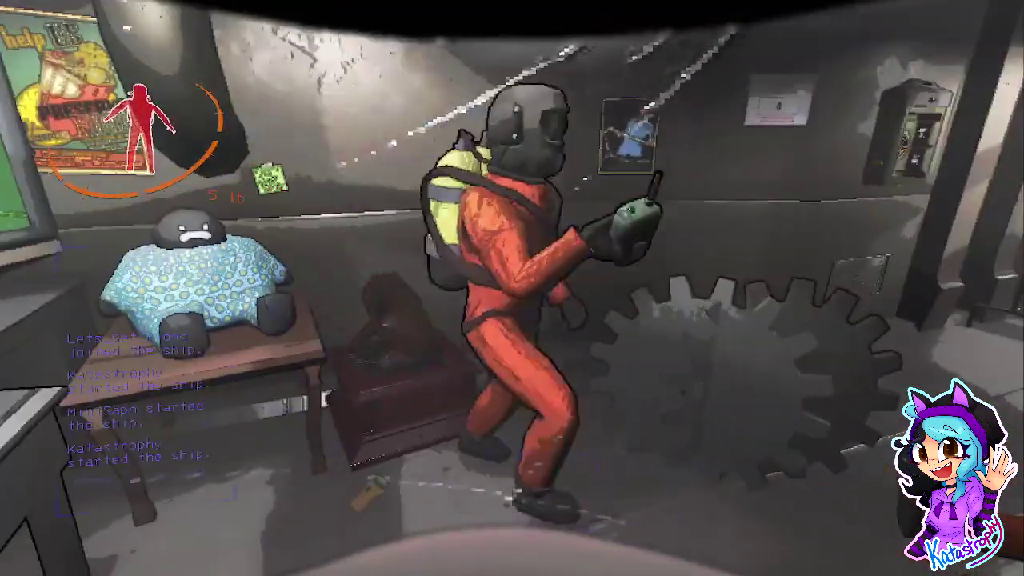